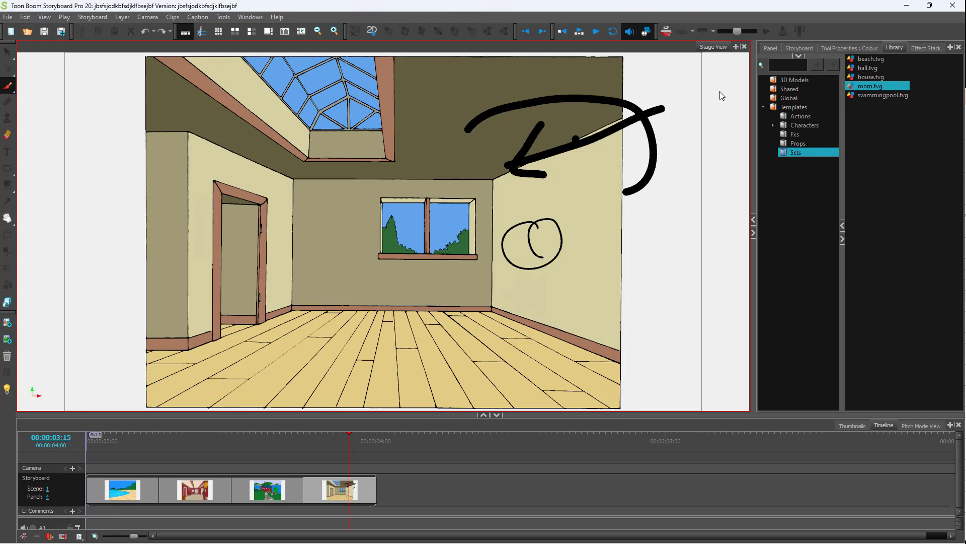
- Rename the Stage View tab to 'Board', then add a Script Editor tab beside it
{"action": "right_click", "coordinate": [720, 50]}
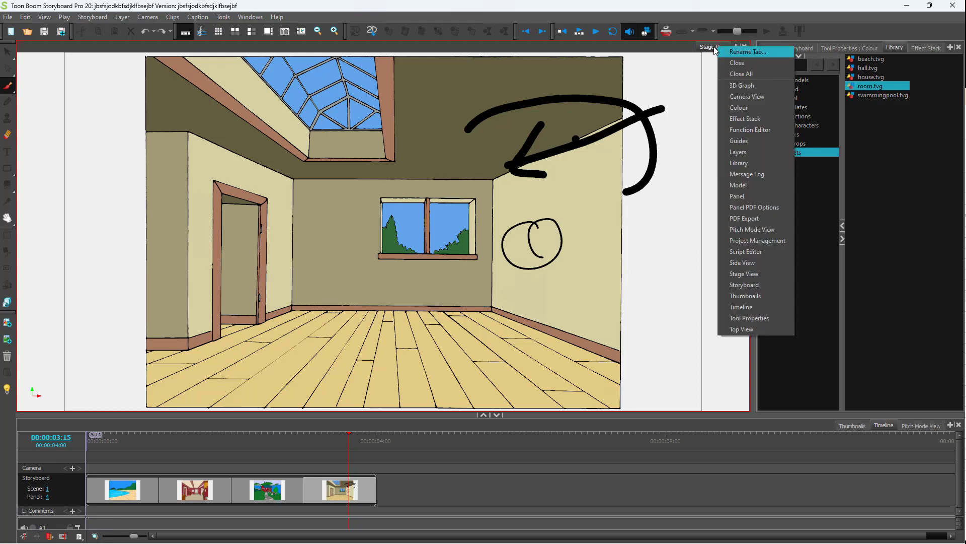
{"action": "left_click", "coordinate": [740, 53]}
{"action": "left_click", "coordinate": [485, 276]}
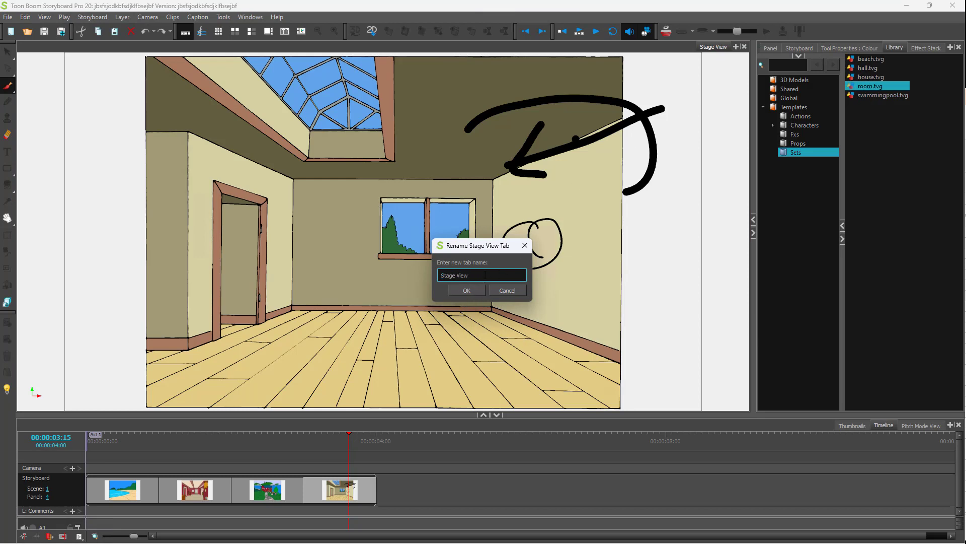
{"action": "left_click_drag", "start_coordinate": [477, 281], "coordinate": [428, 275]}
{"action": "type", "text": "Board"}
{"action": "left_click", "coordinate": [472, 291]}
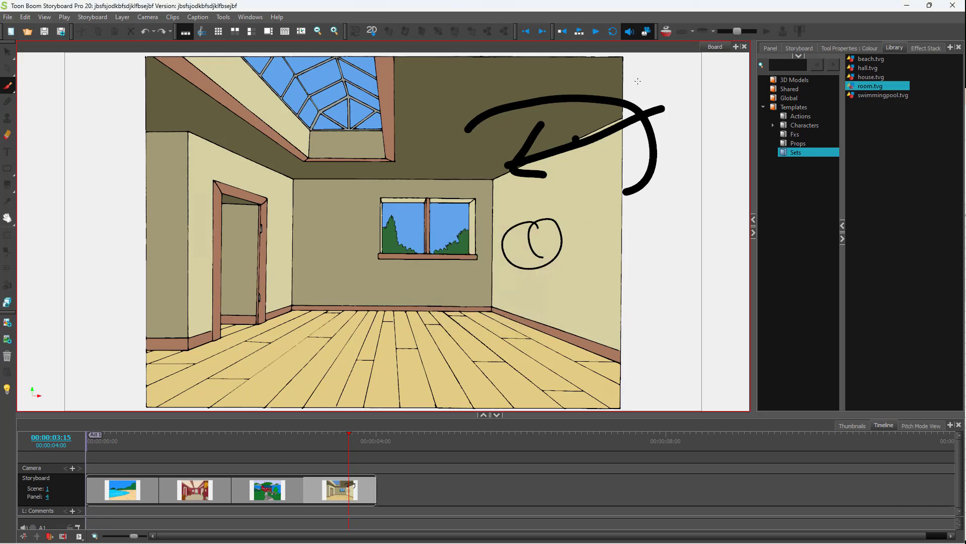
{"action": "left_click", "coordinate": [736, 47]}
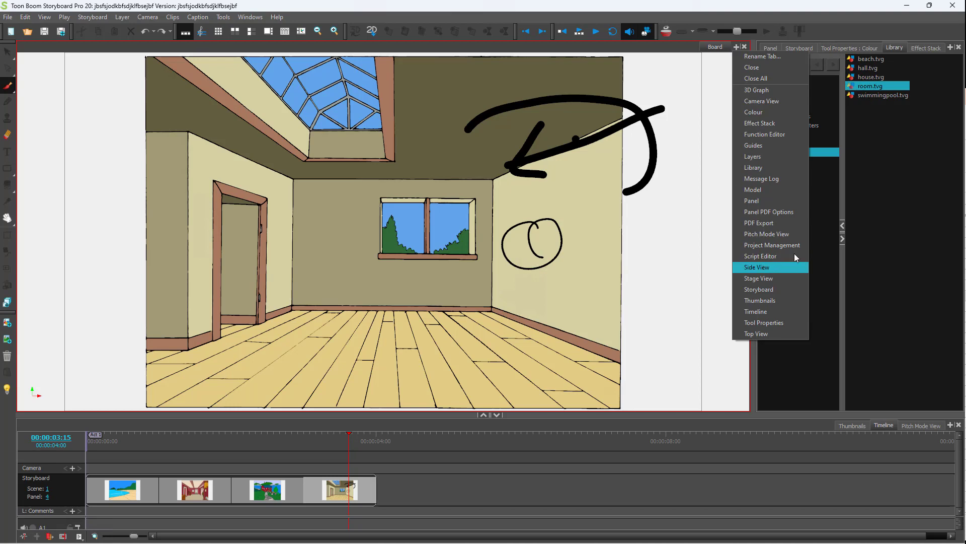
{"action": "left_click", "coordinate": [760, 256]}
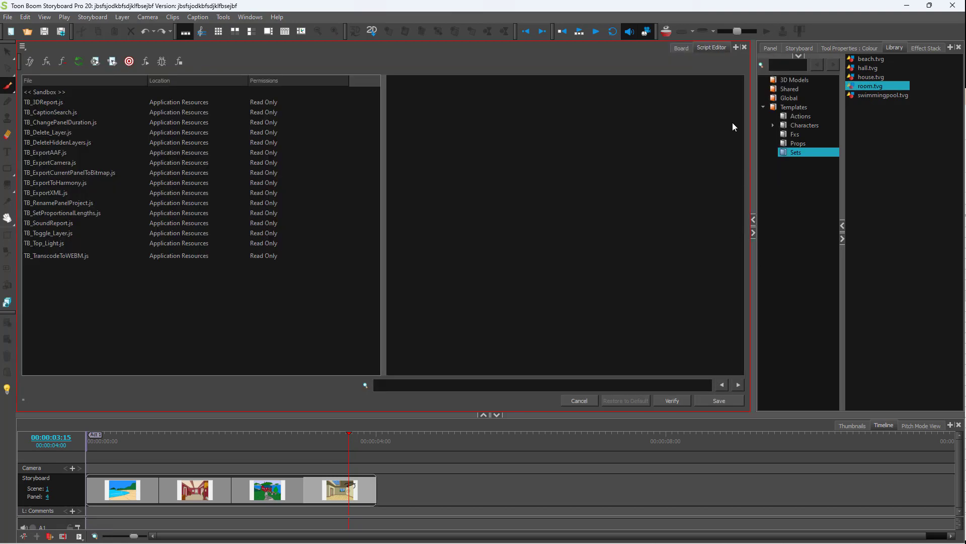
- Retitle the Script Editor tab 'Script', then glance back at the Board tab
{"action": "right_click", "coordinate": [712, 47]}
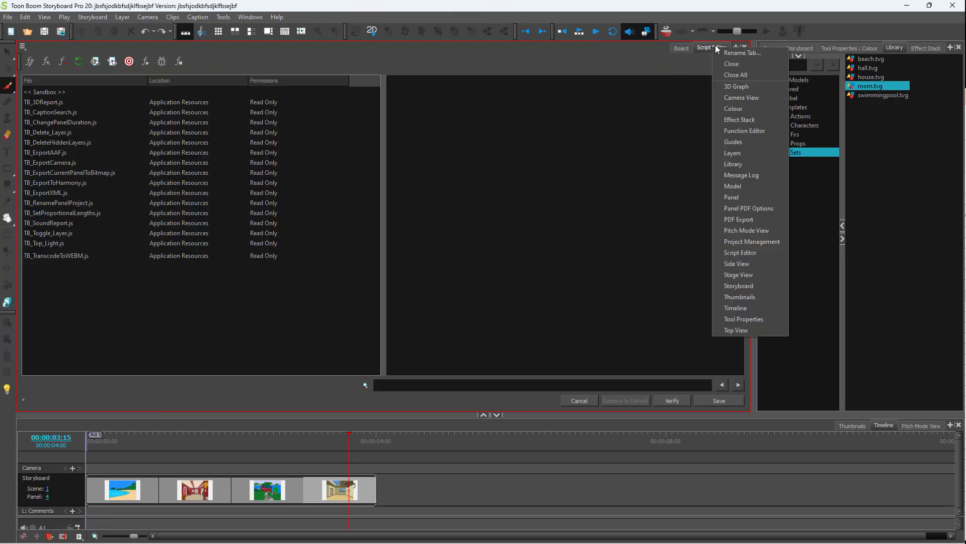
{"action": "left_click", "coordinate": [755, 51]}
{"action": "type", "text": "Script"}
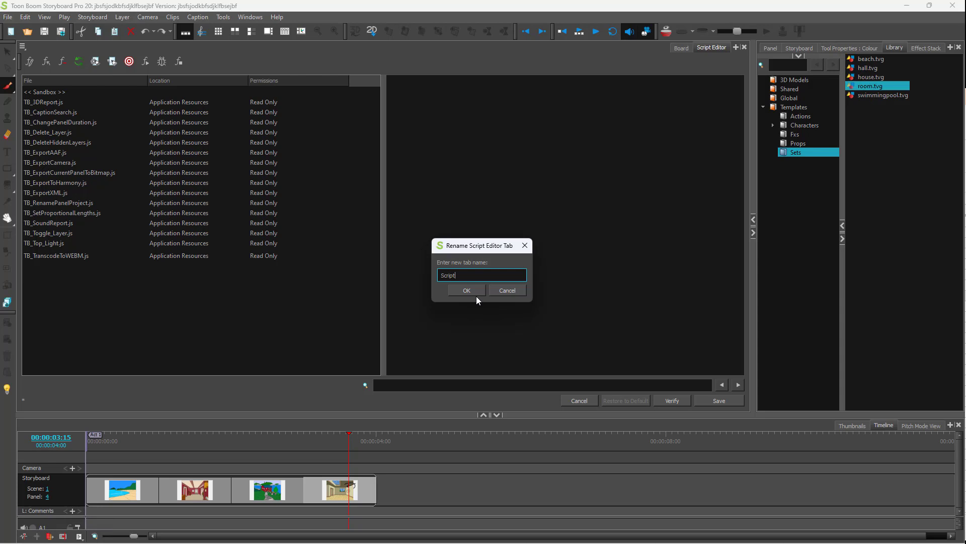
{"action": "left_click", "coordinate": [477, 295]}
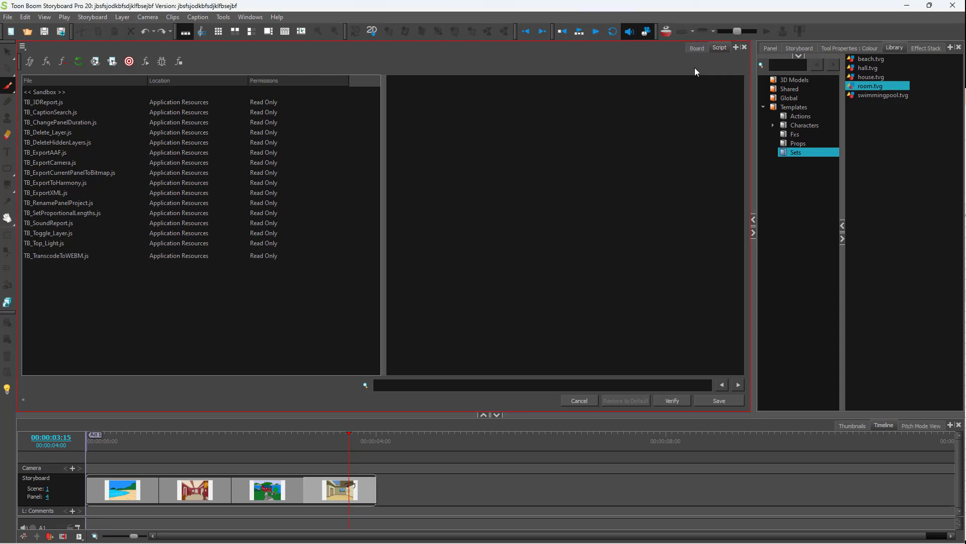
{"action": "left_click", "coordinate": [694, 47]}
- Bring up the Panel tab with comments, dialog and notes, and retitle it 'Settings'
{"action": "left_click", "coordinate": [804, 46]}
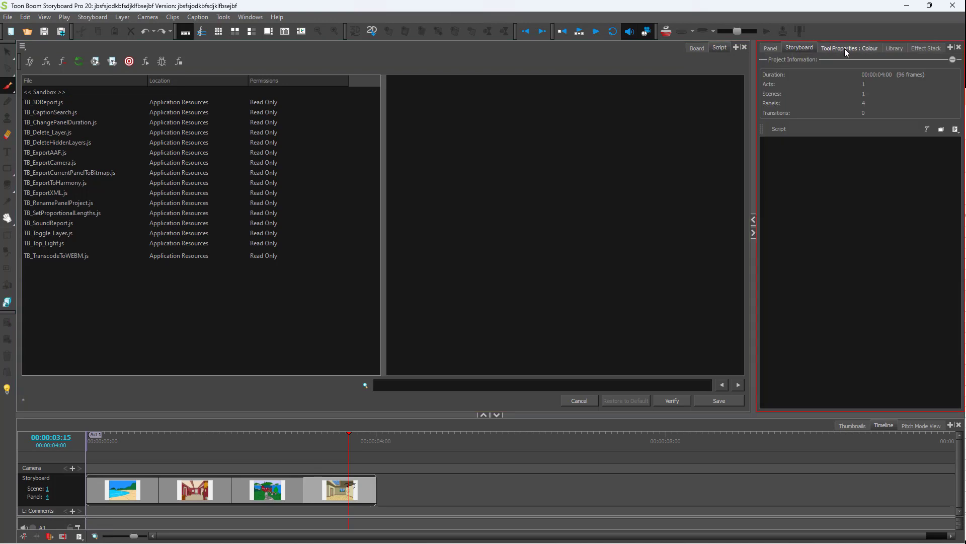
{"action": "left_click", "coordinate": [771, 47]}
{"action": "right_click", "coordinate": [776, 46]}
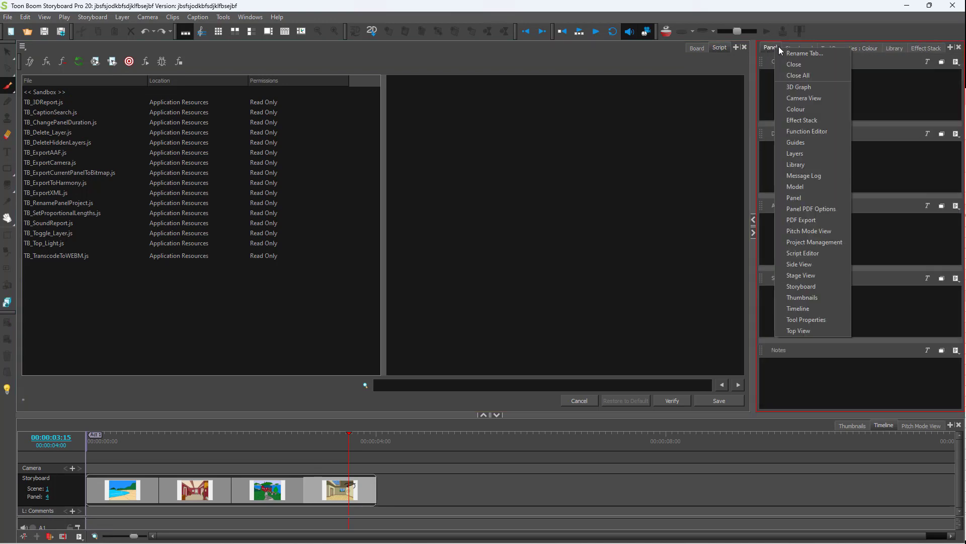
{"action": "left_click", "coordinate": [805, 54]}
{"action": "type", "text": "Settings"}
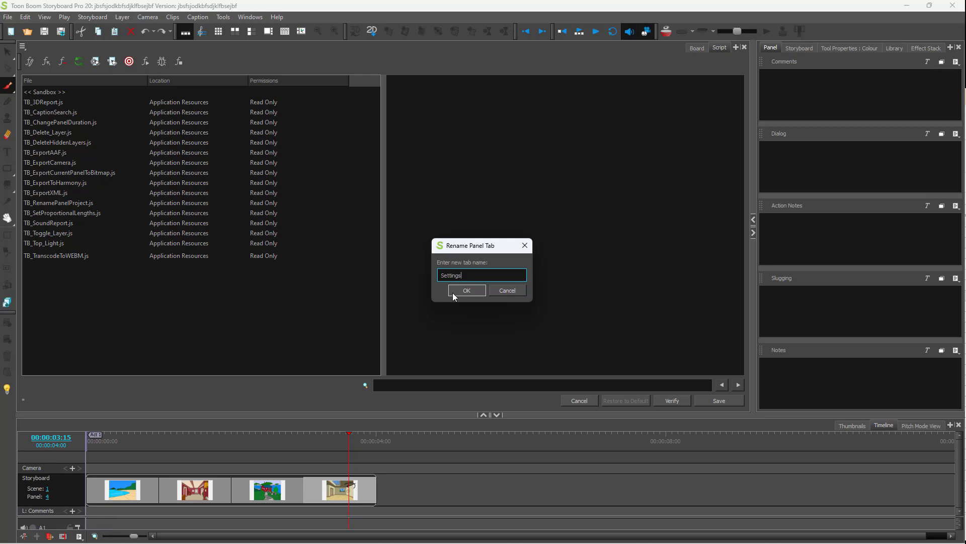
{"action": "left_click", "coordinate": [476, 294]}
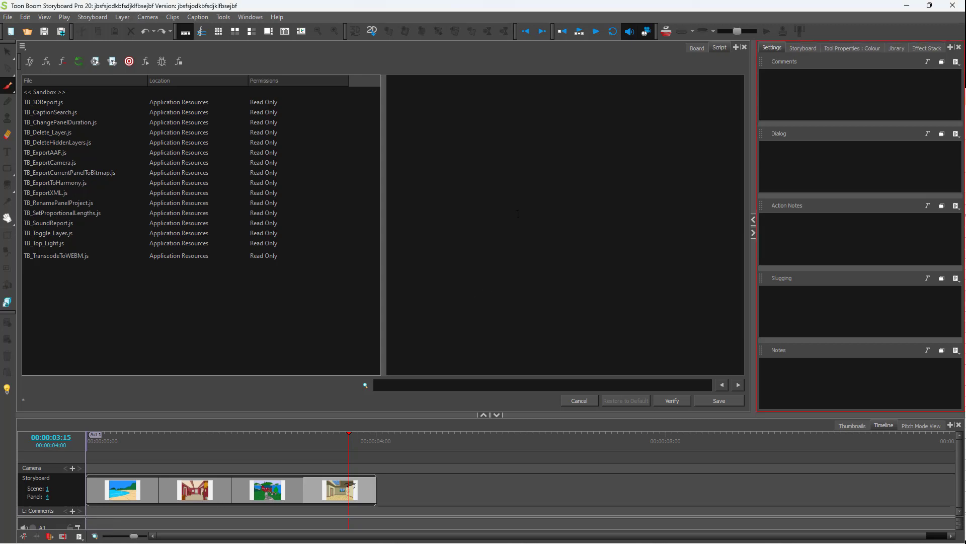
- Make the Board tab with the annotated room drawing active again
{"action": "left_click", "coordinate": [697, 48]}
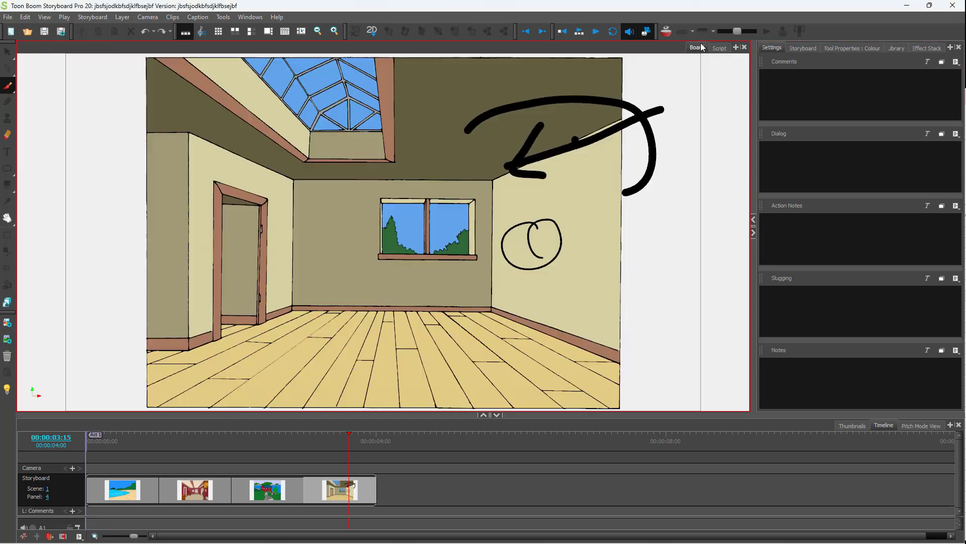